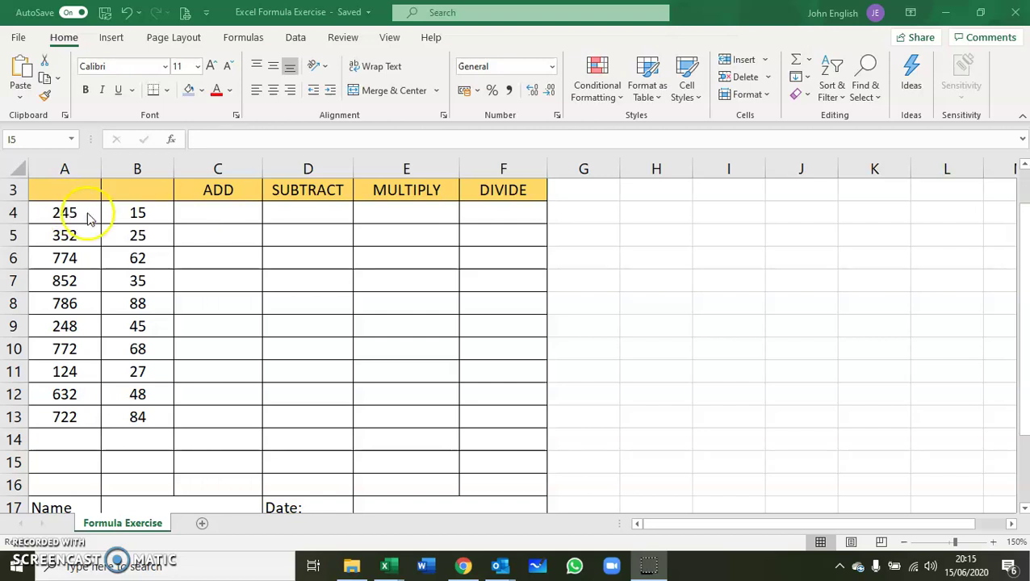
Step: Enter the formula =A4+B4 in cell C4 of the ADD column and fill it down to C13
left_click(201, 213)
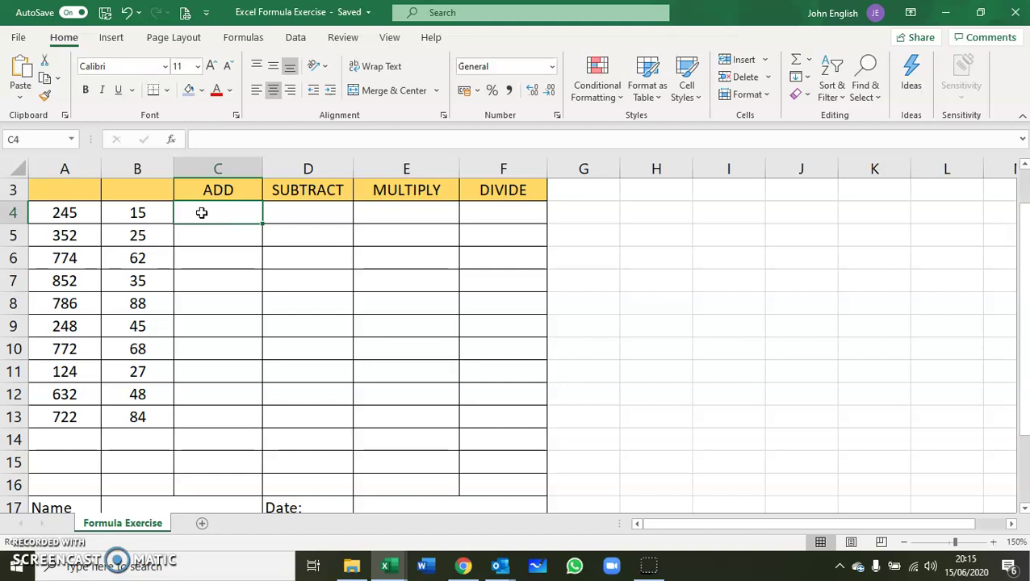
type("=")
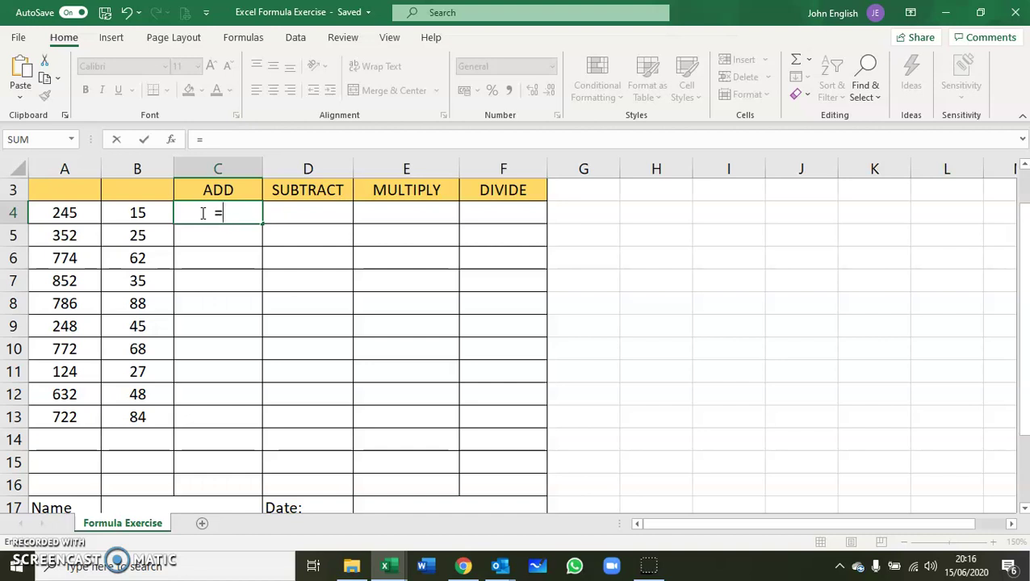
type("a4")
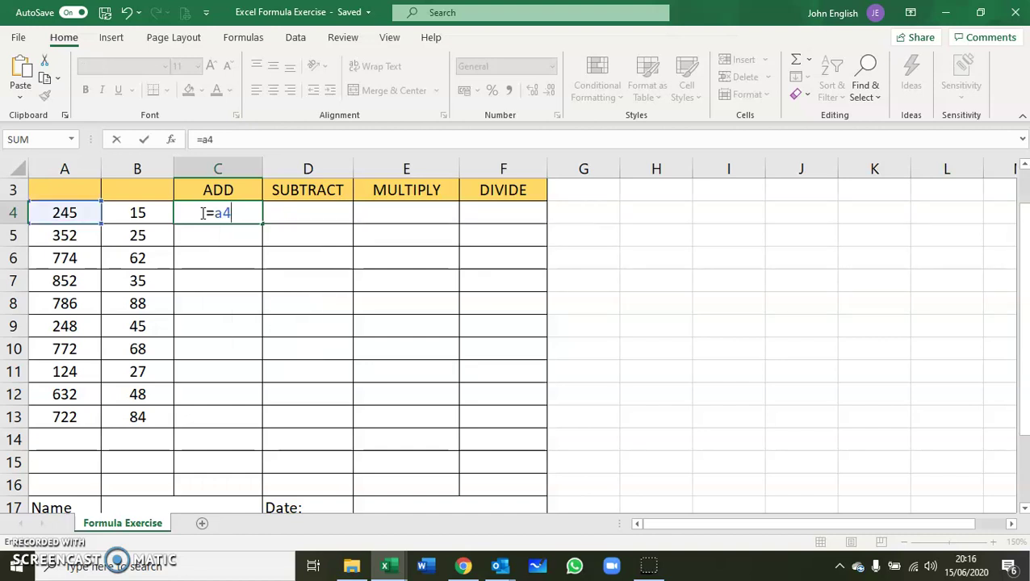
type("+b4")
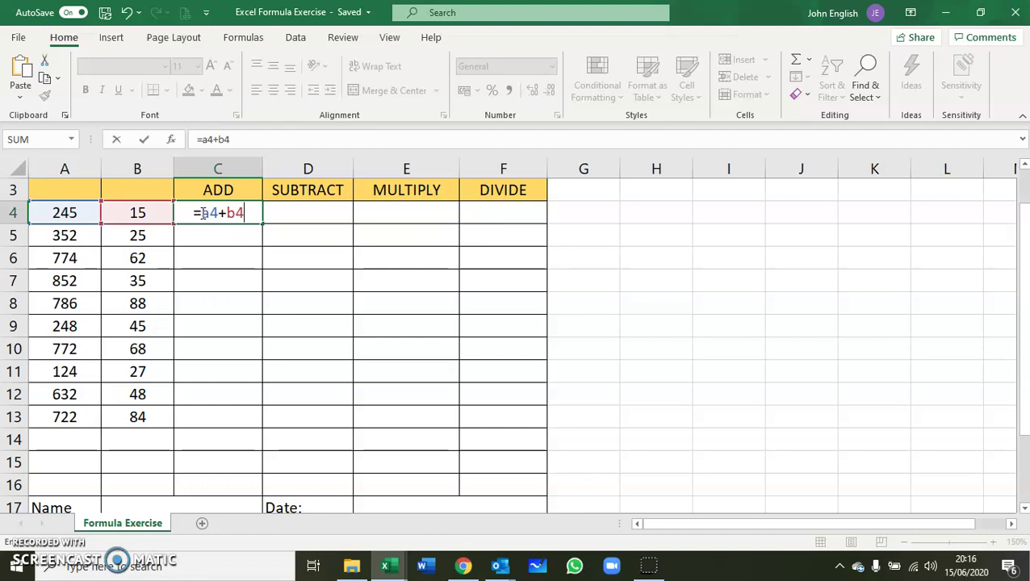
key("Return")
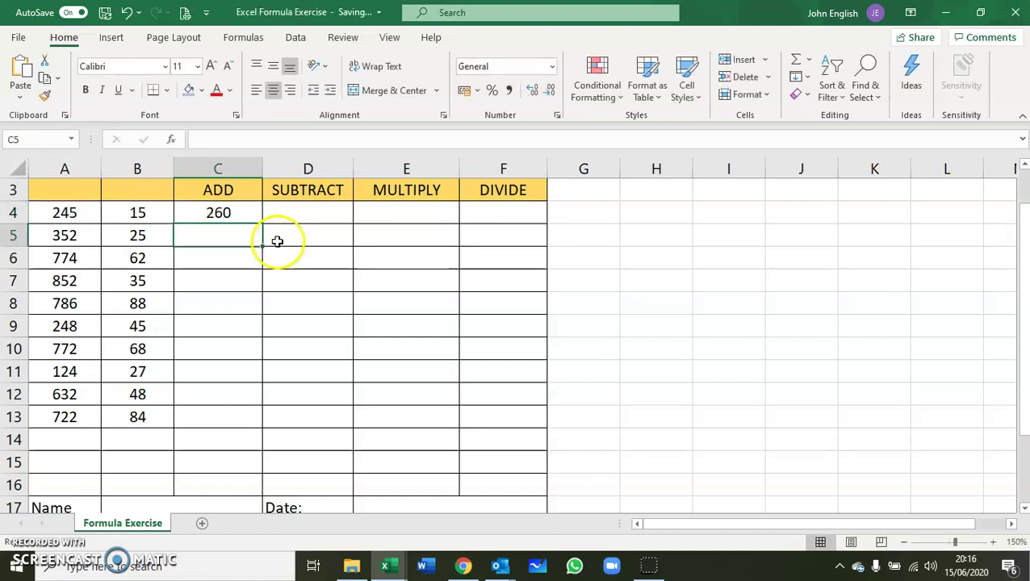
left_click(244, 215)
left_click_drag(260, 222, 263, 224)
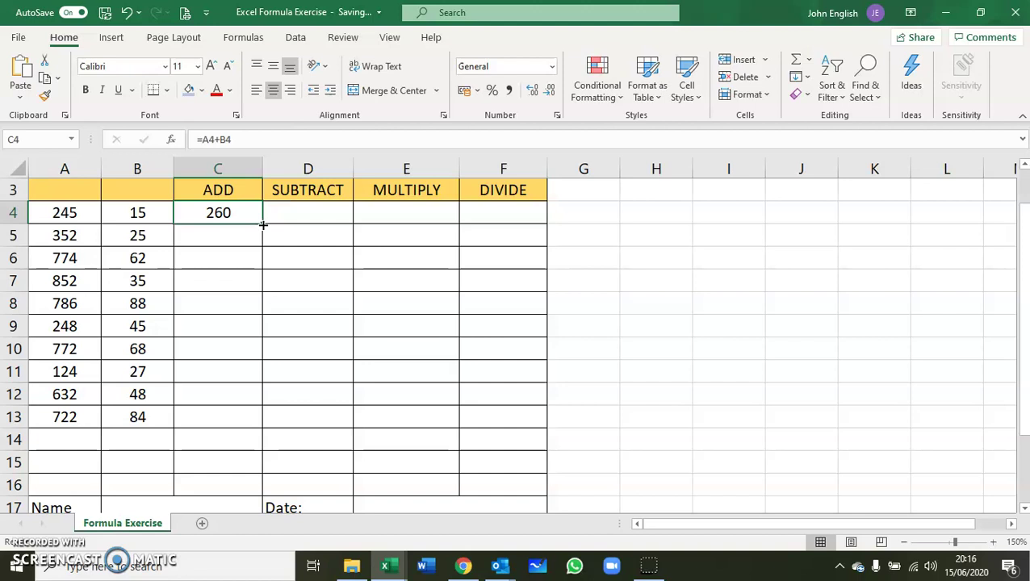
left_click_drag(262, 224, 252, 421)
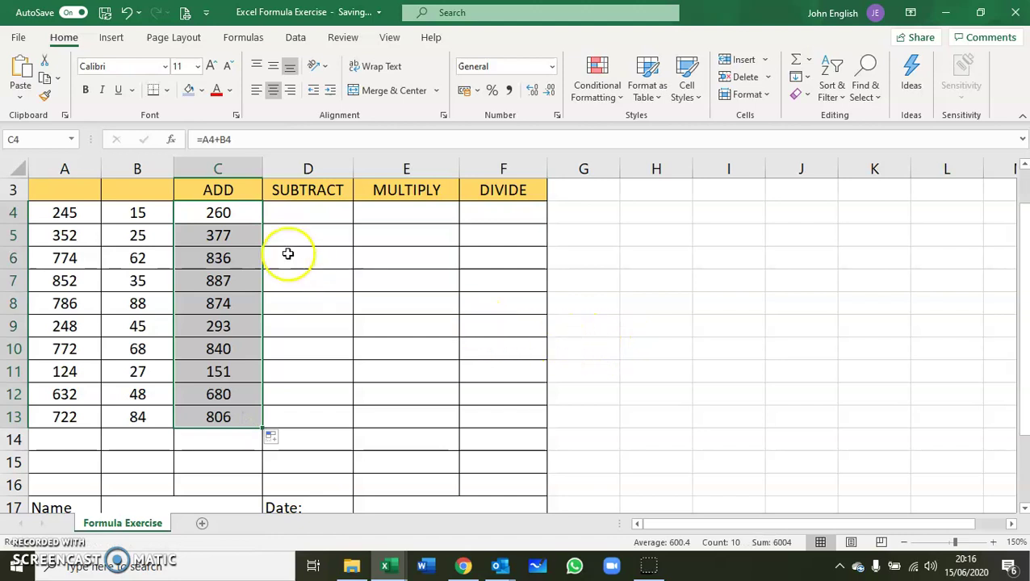
Step: Enter the formula =A4-B4 in cell D4 of the SUBTRACT column and fill it down to D13
left_click(291, 213)
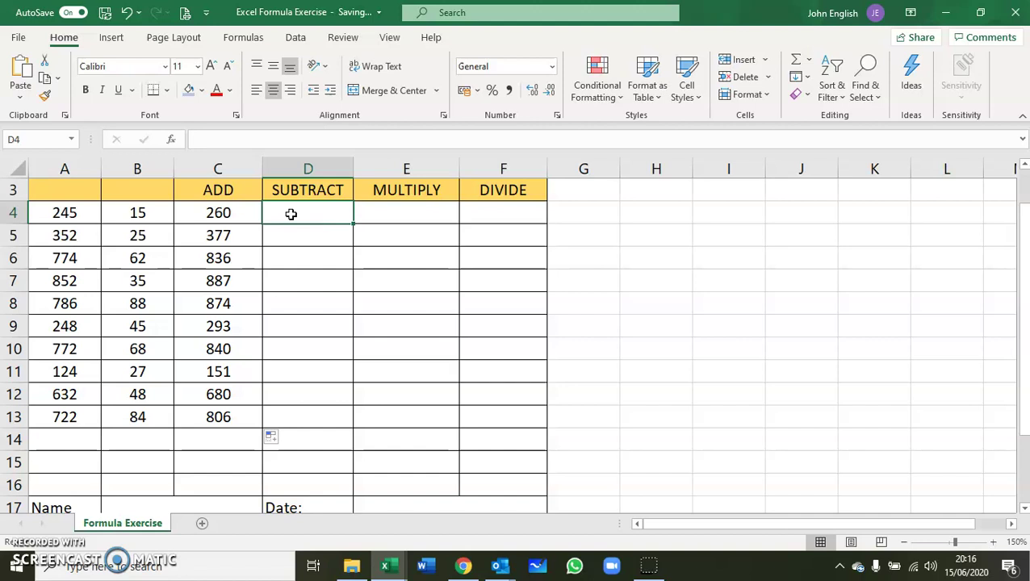
type("=")
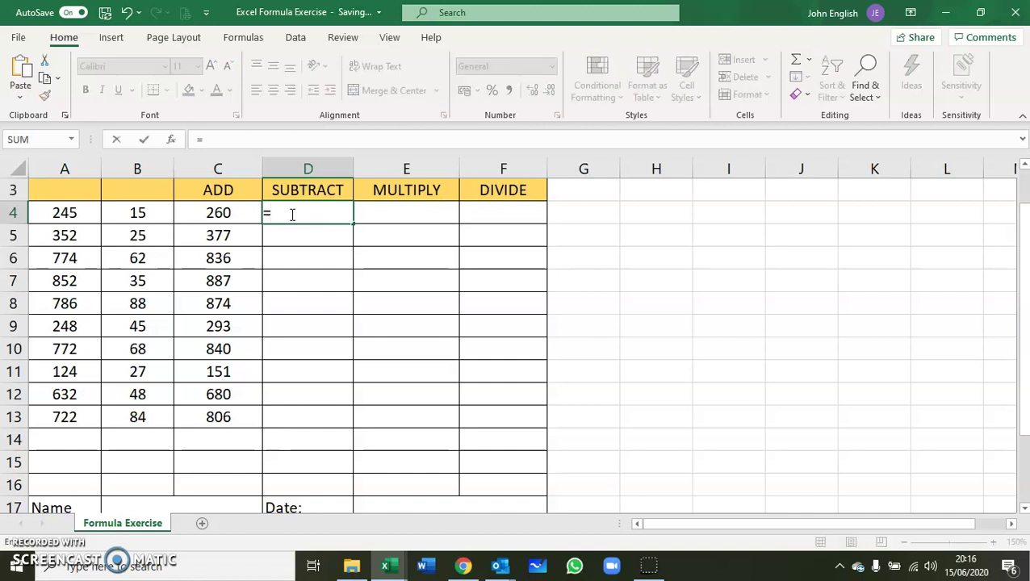
type("a4")
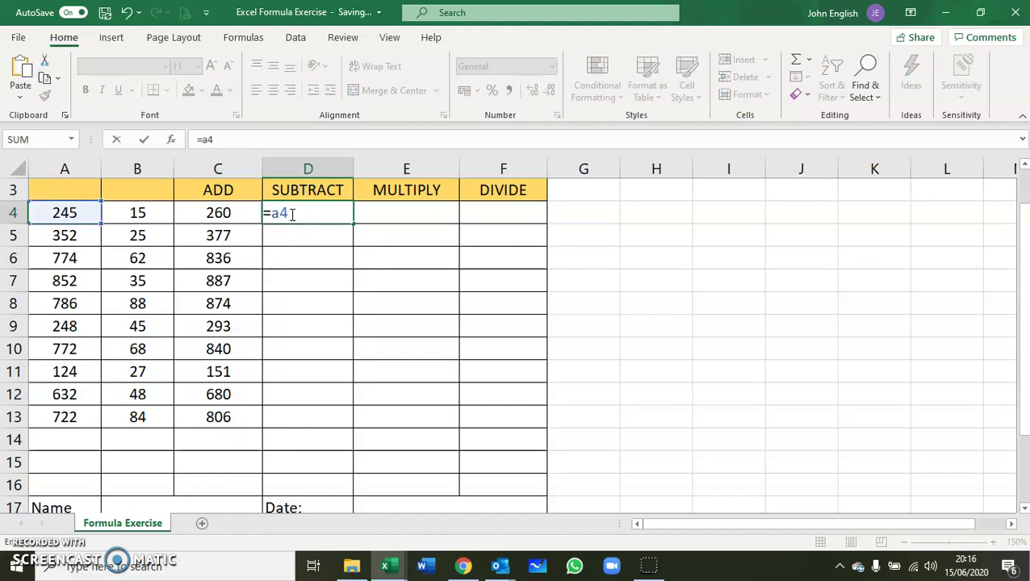
type("-b4")
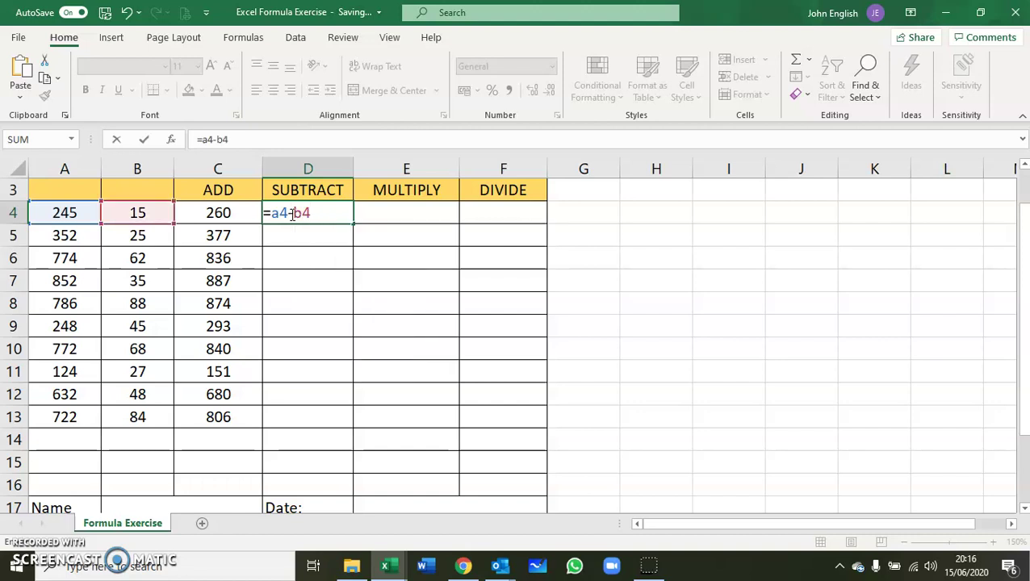
key("Return")
left_click(320, 212)
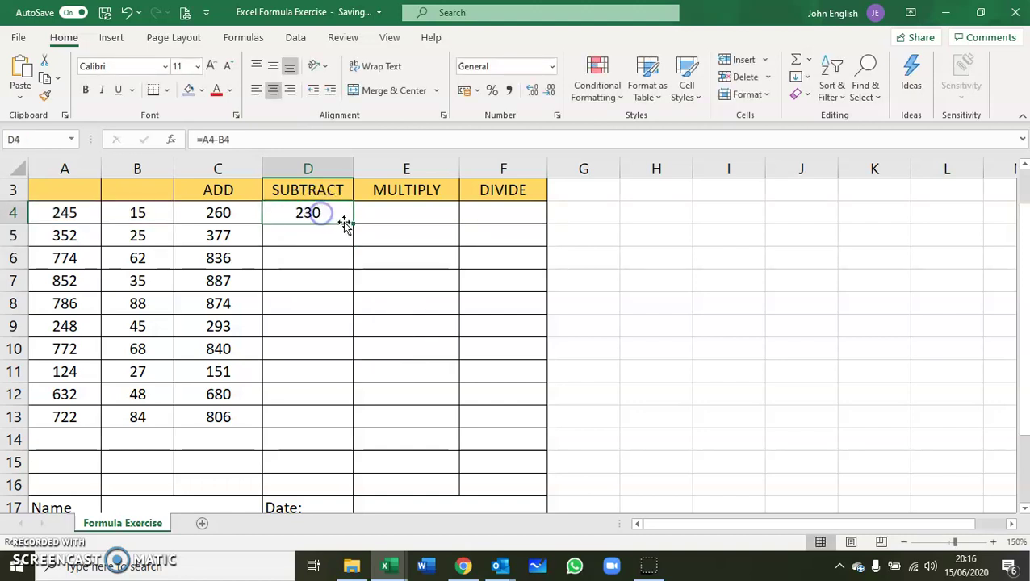
left_click_drag(353, 224, 339, 419)
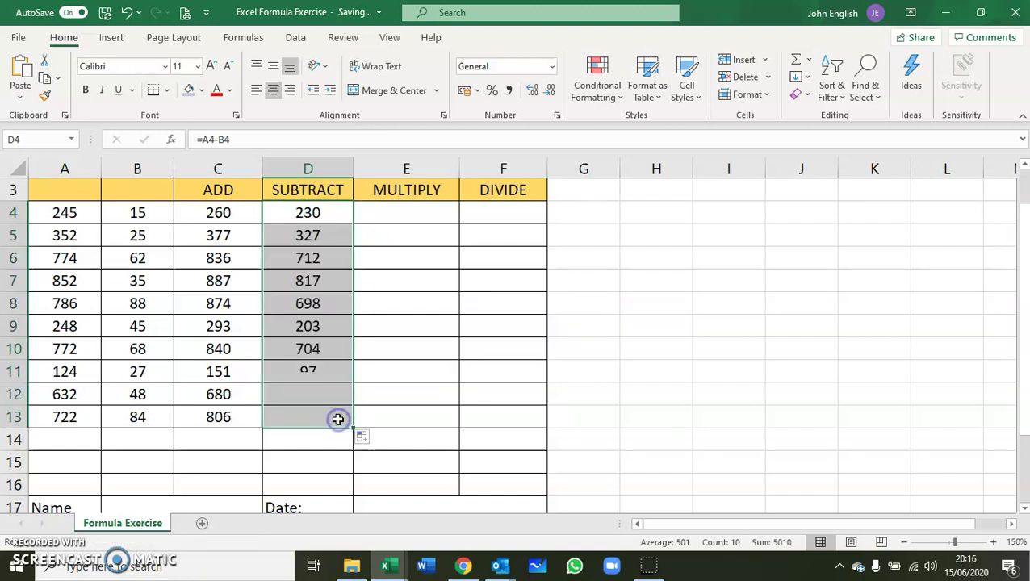
Step: Enter the formula =A4*B4 in cell E4 of the MULTIPLY column and fill it down to E13
left_click(410, 217)
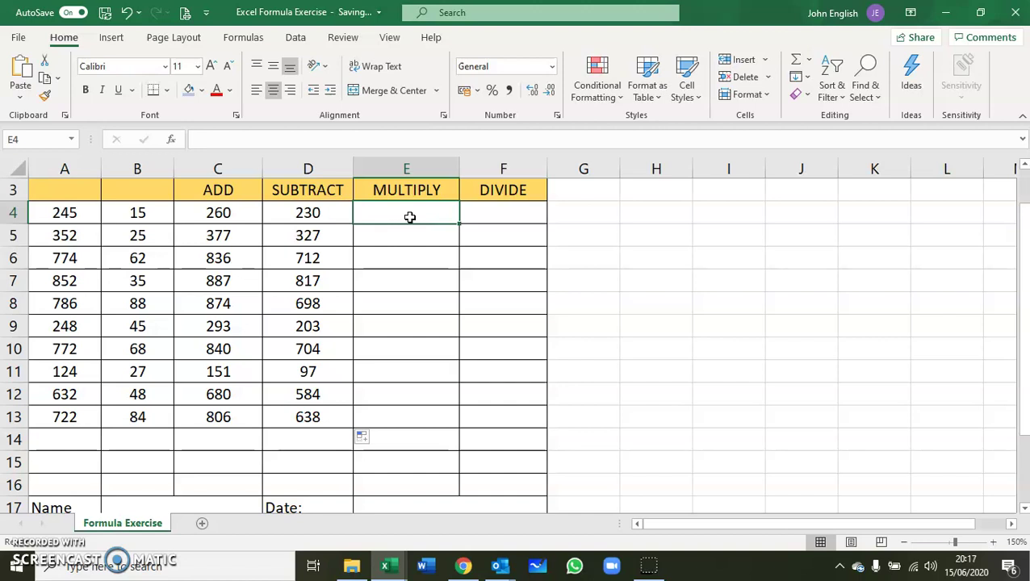
type("=")
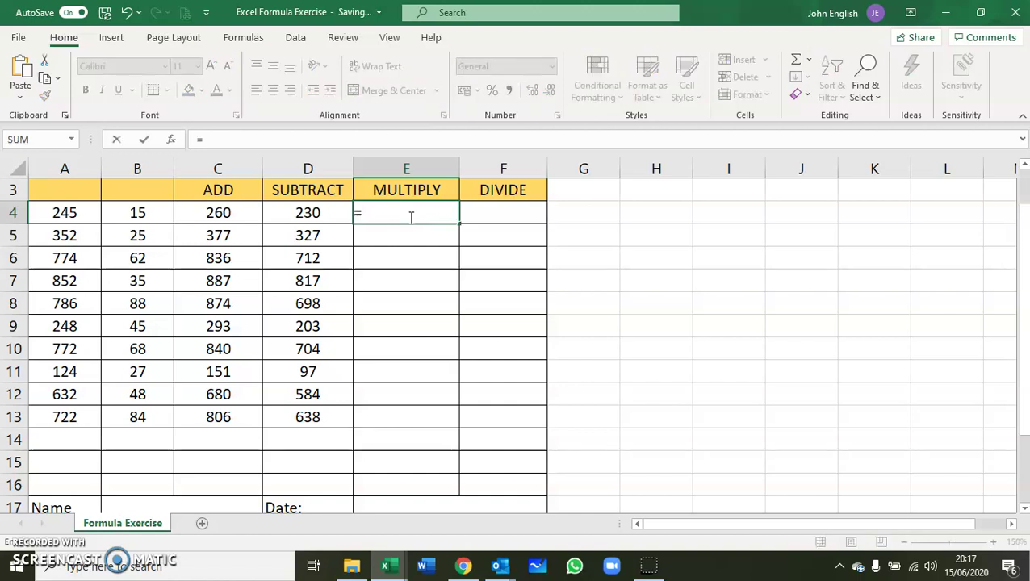
type("a4")
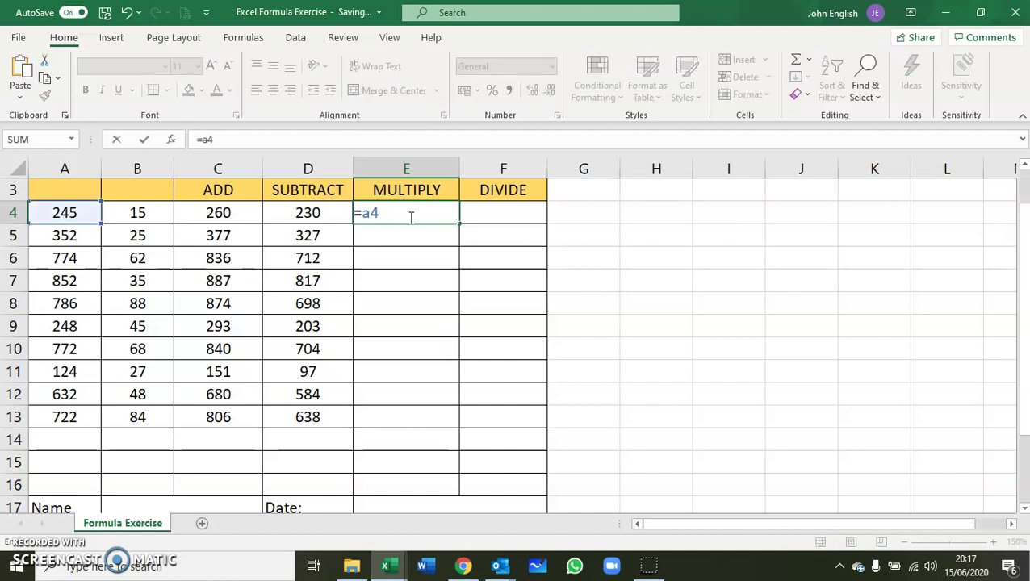
type("*b")
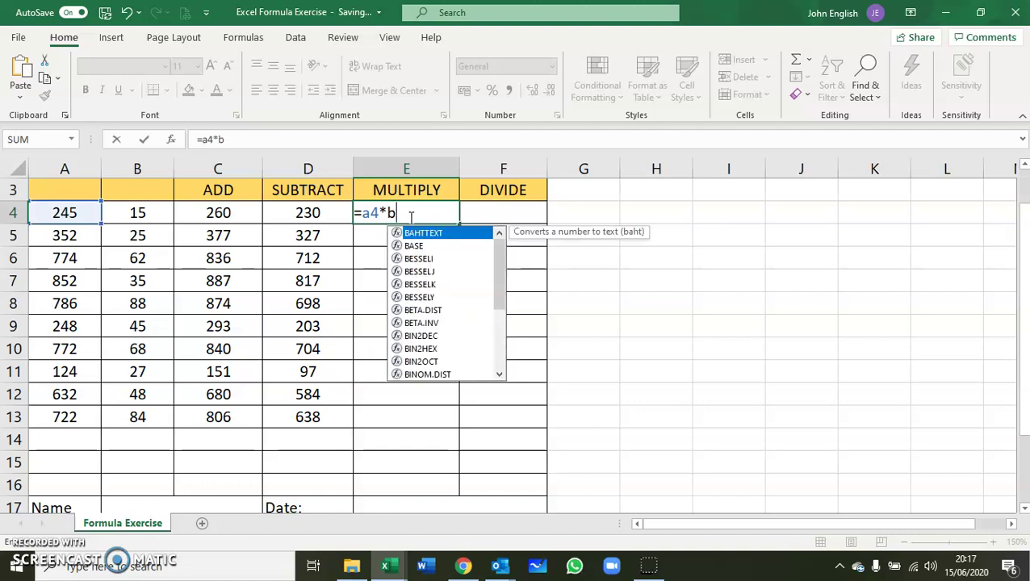
type("4")
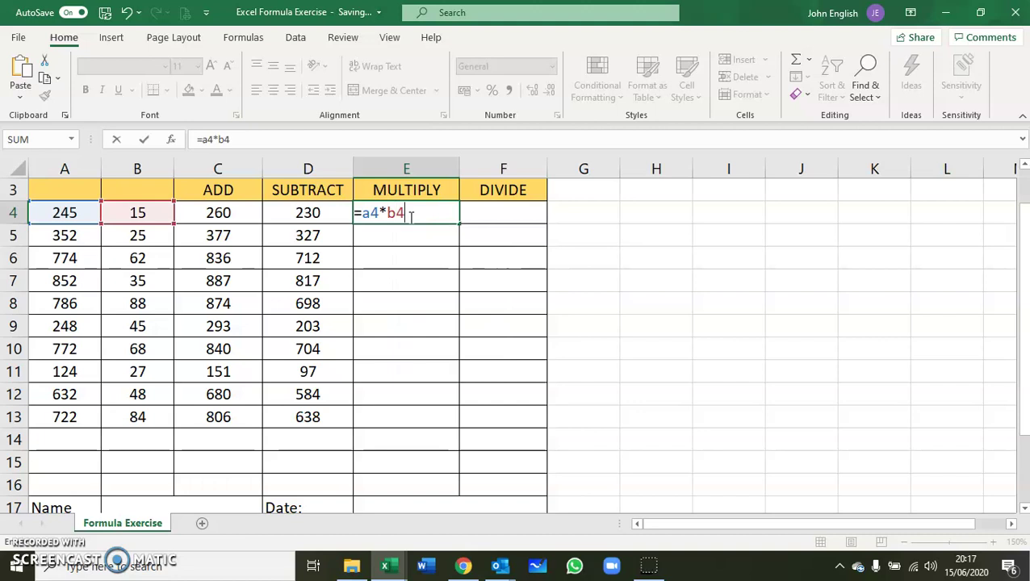
key("Return")
left_click(428, 214)
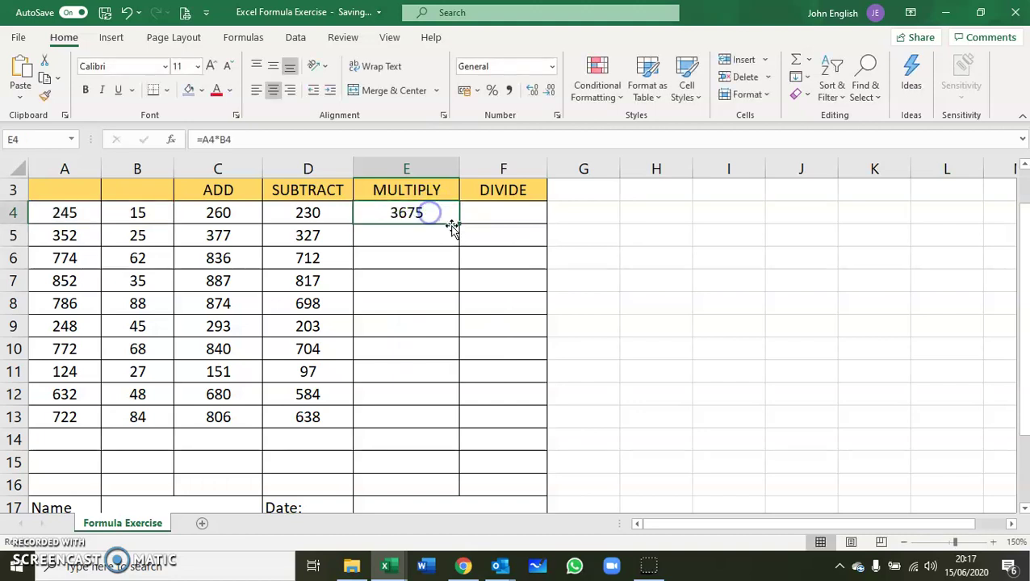
left_click_drag(458, 224, 449, 418)
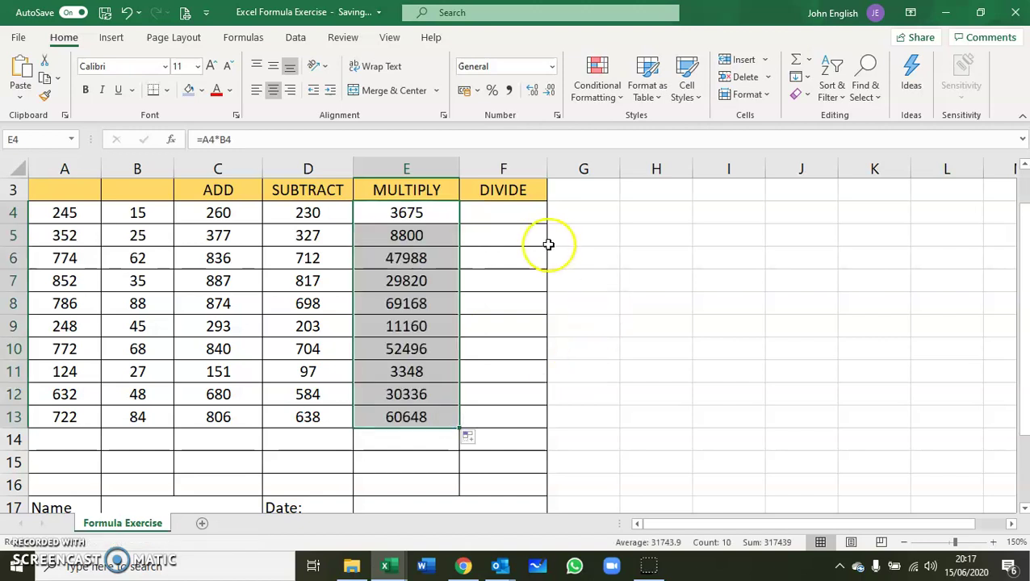
Step: Enter the formula =A4/B4 in cell F4 of the DIVIDE column, picking A4 and B4 as cell references
left_click(520, 214)
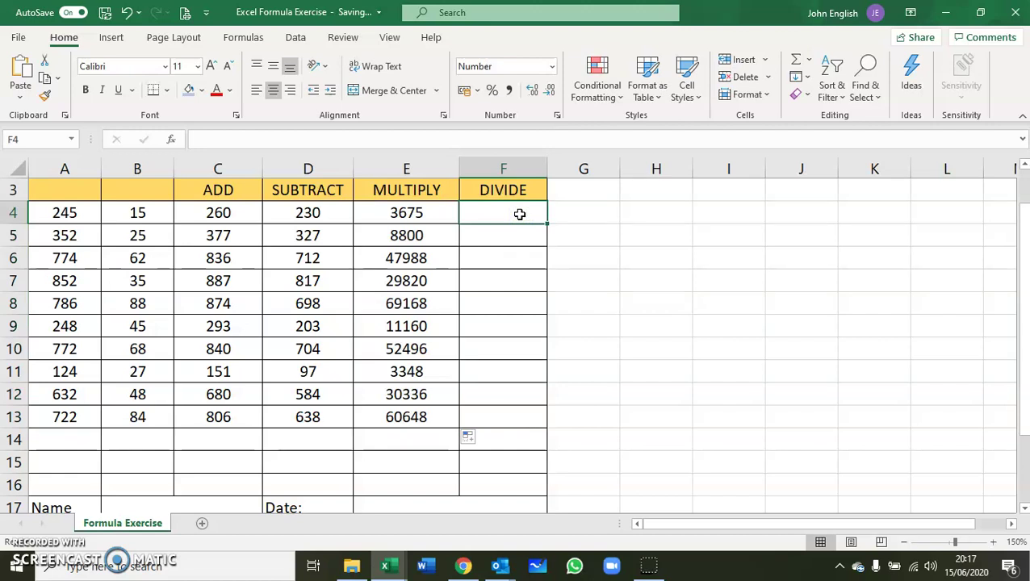
type("=")
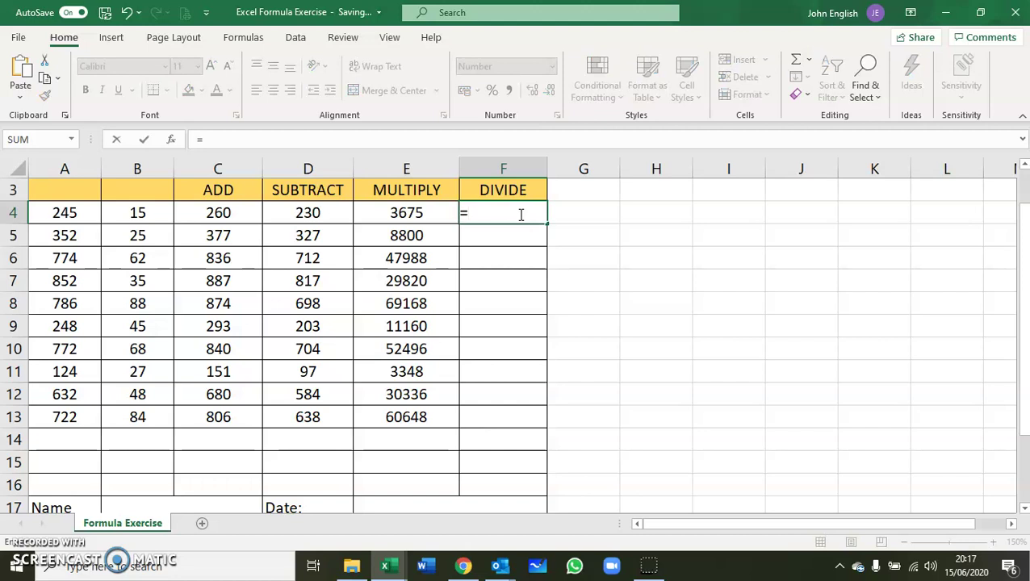
type("a")
key("BackSpace")
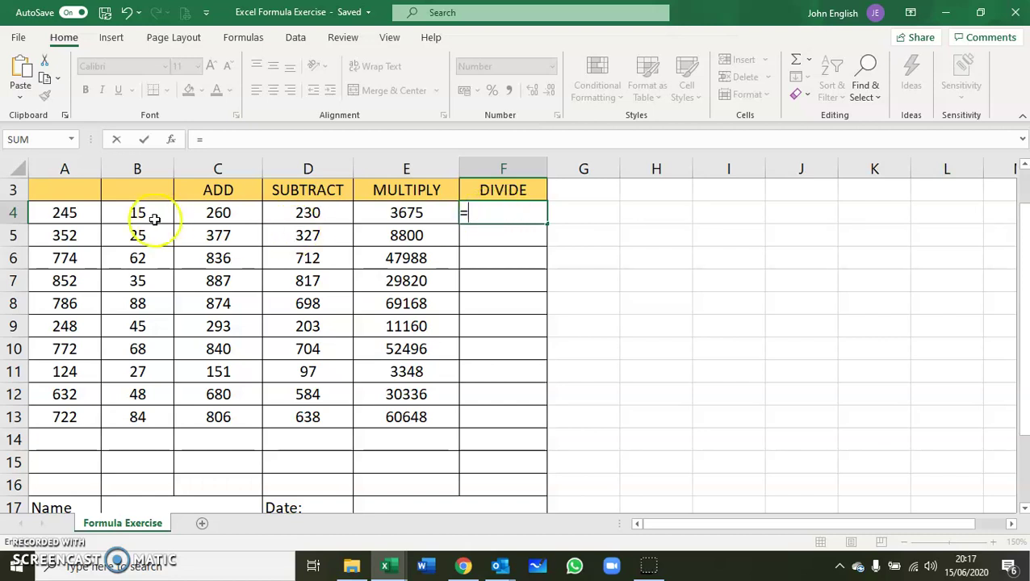
left_click(79, 213)
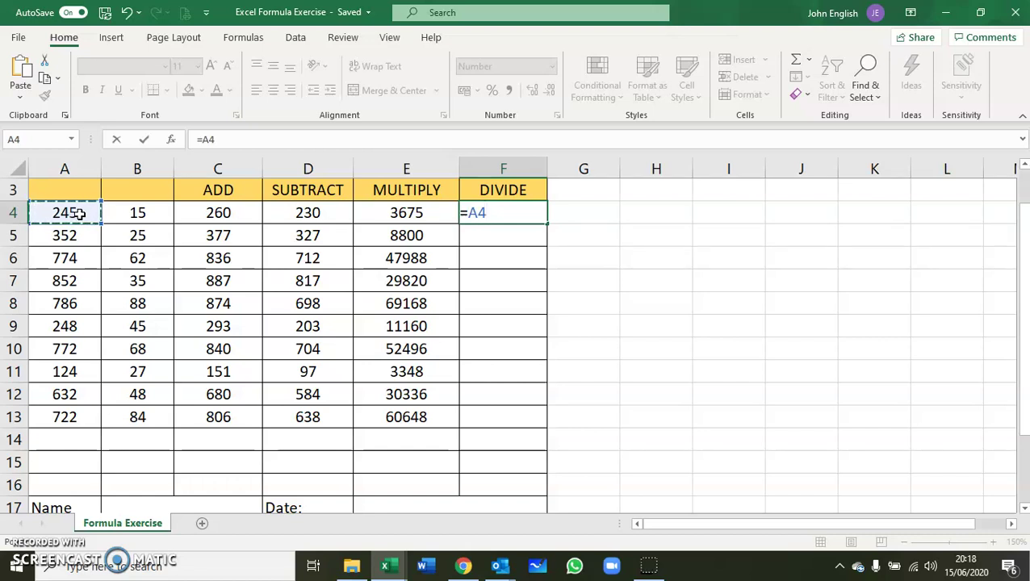
type("/")
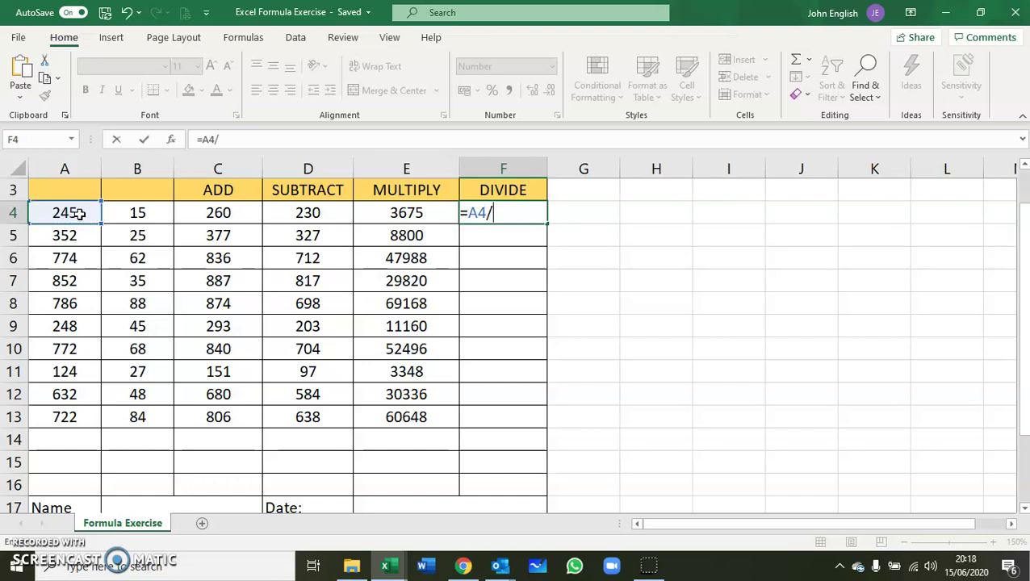
left_click(145, 213)
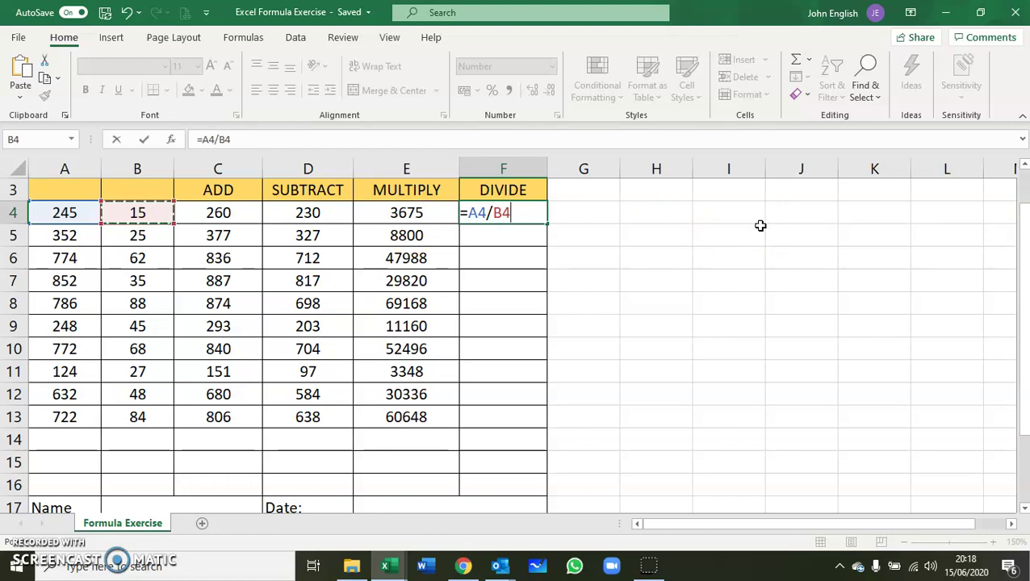
key("Return")
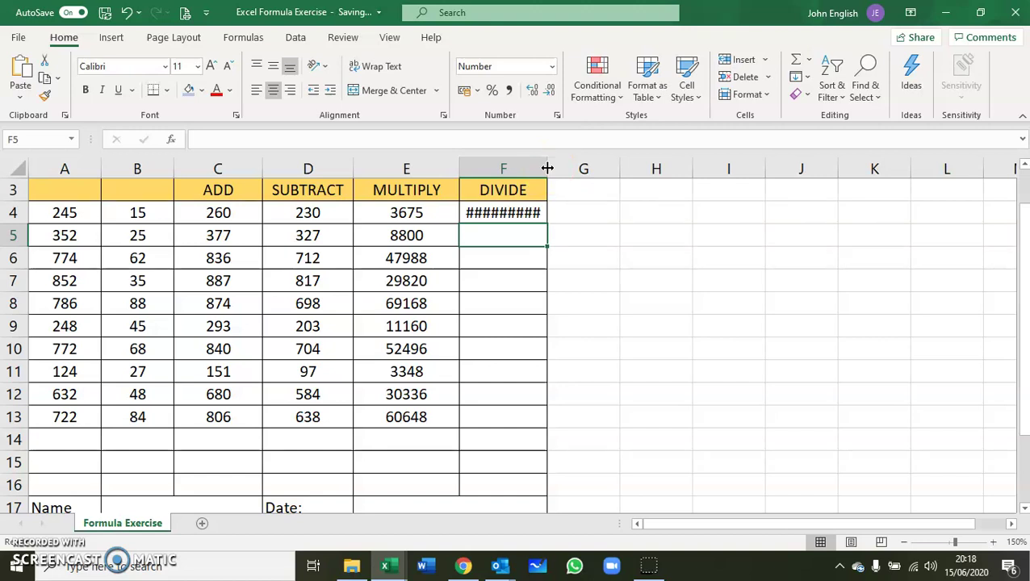
Step: Widen column F to fit the division result and fill the F4 formula down to F13
left_click_drag(547, 168, 548, 168)
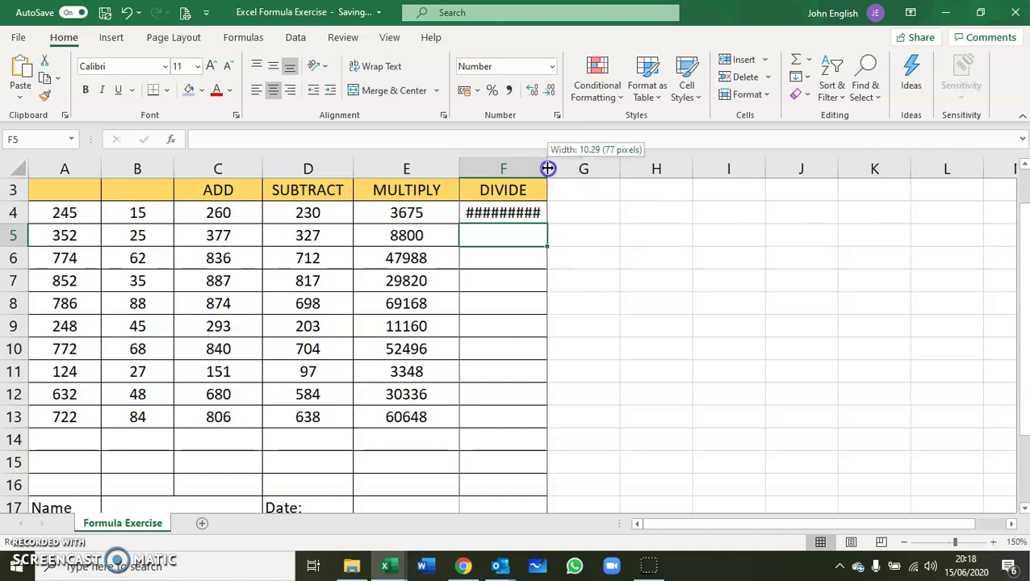
left_click_drag(548, 168, 580, 163)
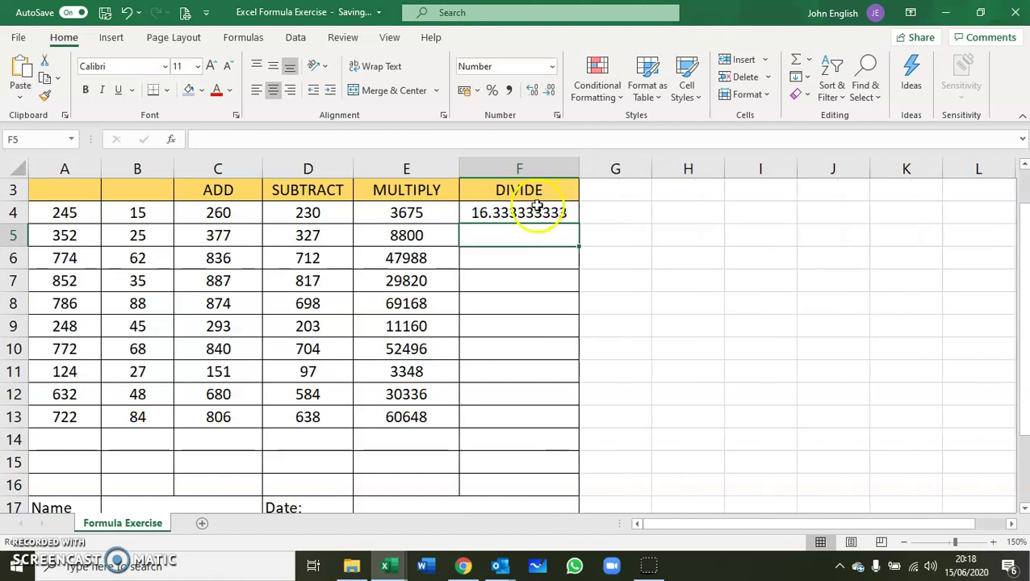
left_click(537, 208)
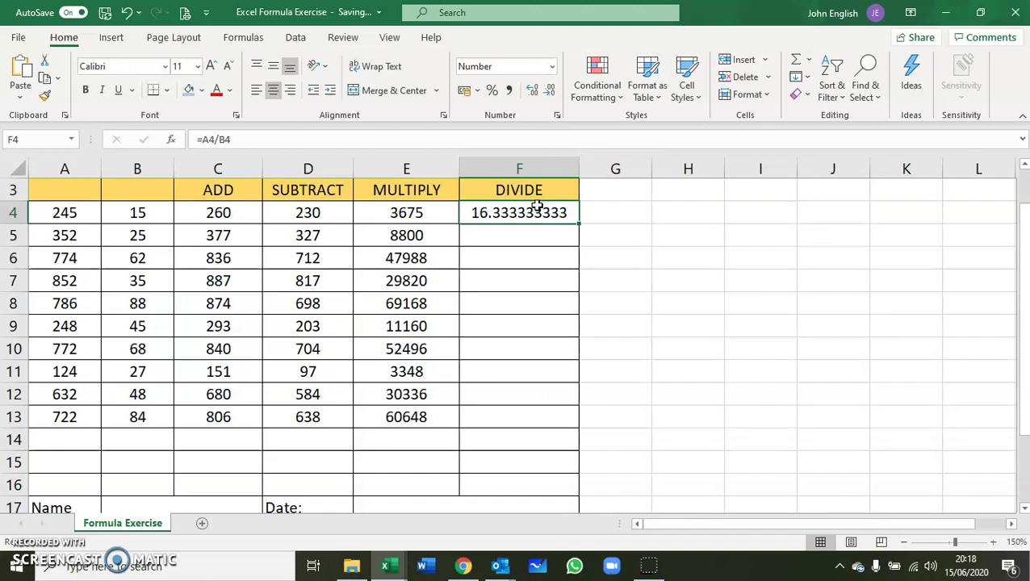
left_click(562, 211)
left_click_drag(579, 223, 570, 425)
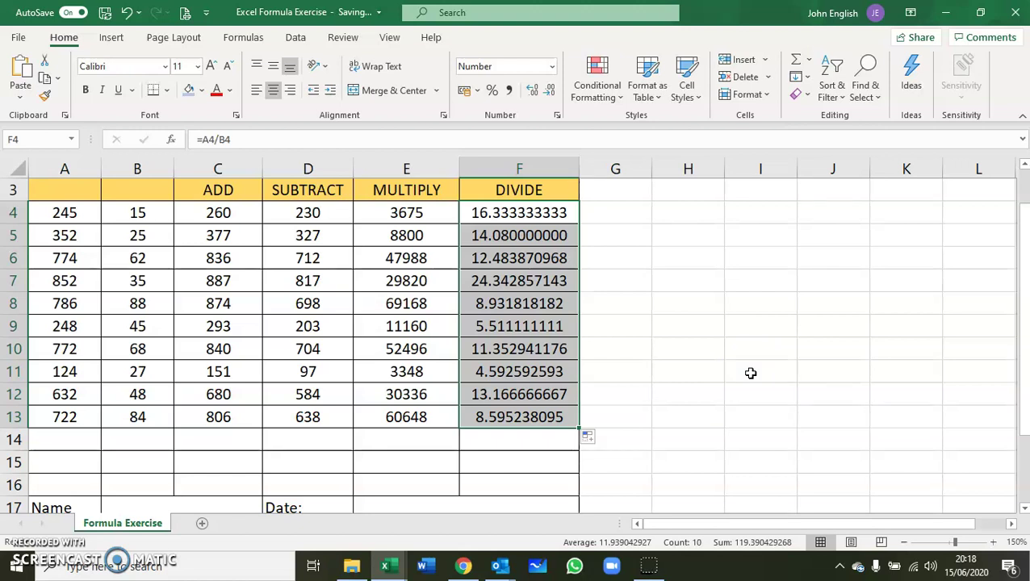
left_click(779, 353)
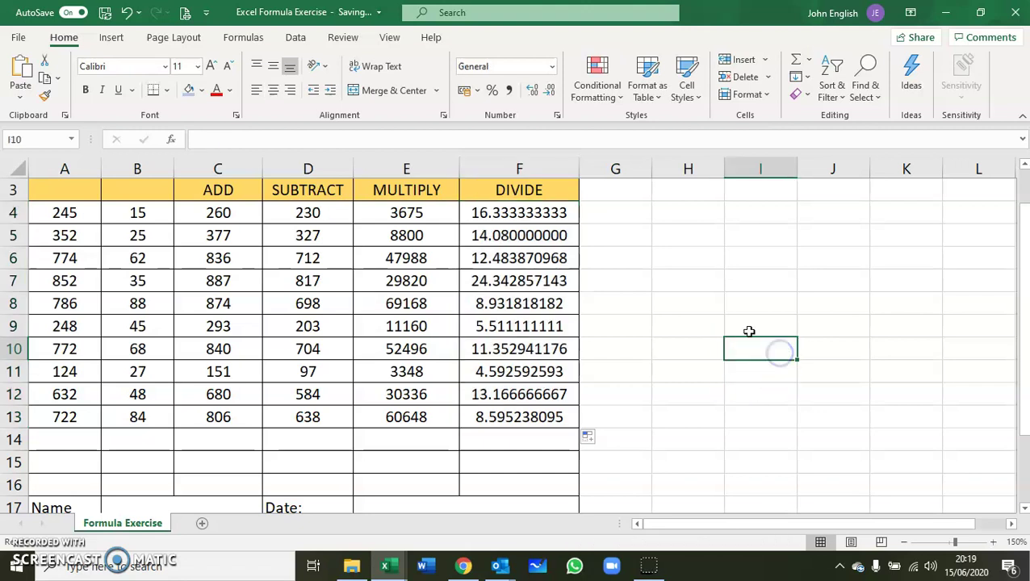
Step: Format the division results in F4:F13 as Number with 2 decimal places
left_click_drag(527, 215, 518, 416)
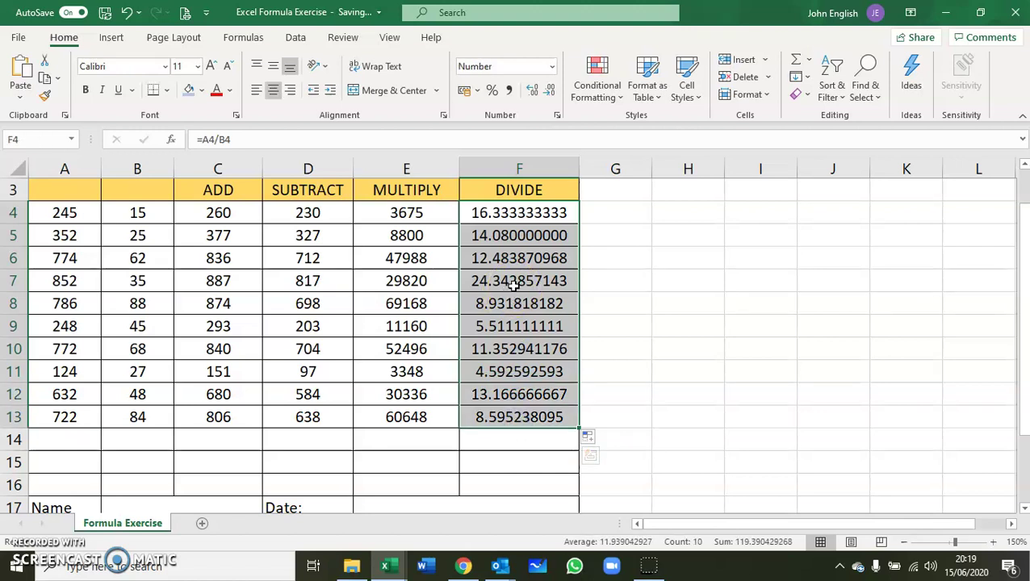
right_click(514, 286)
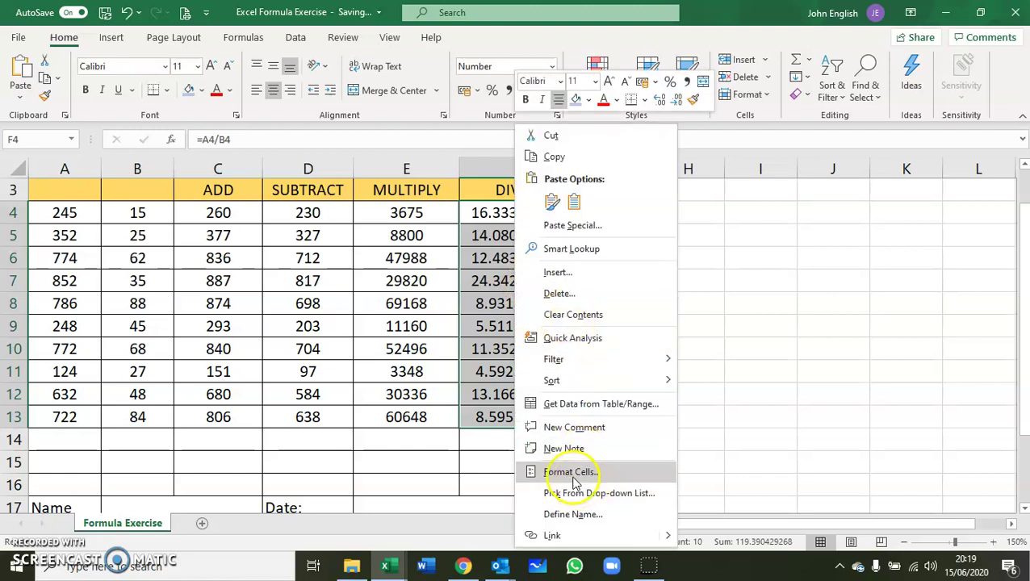
left_click(569, 473)
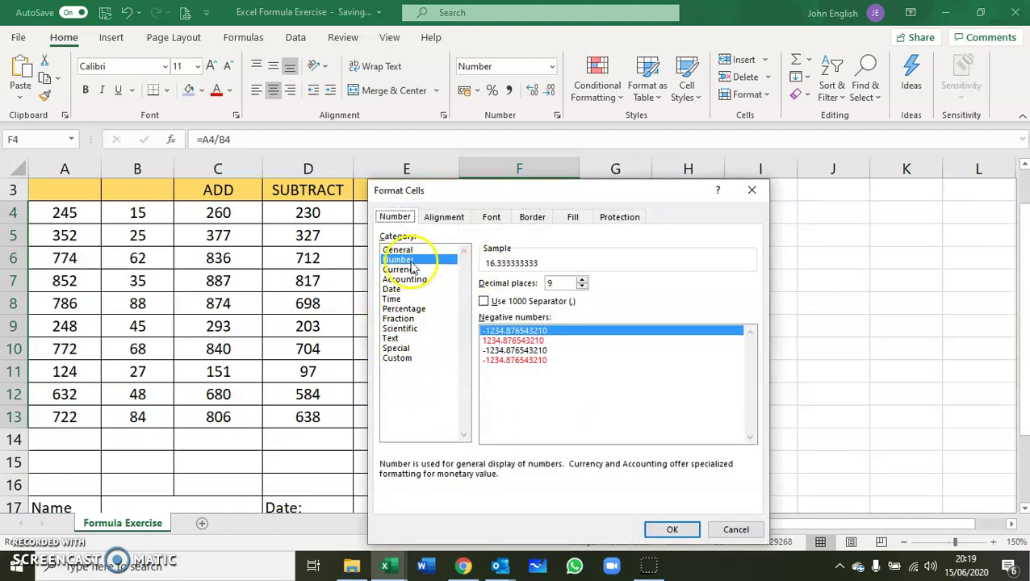
left_click(582, 288)
left_click(582, 288)
left_click(582, 287)
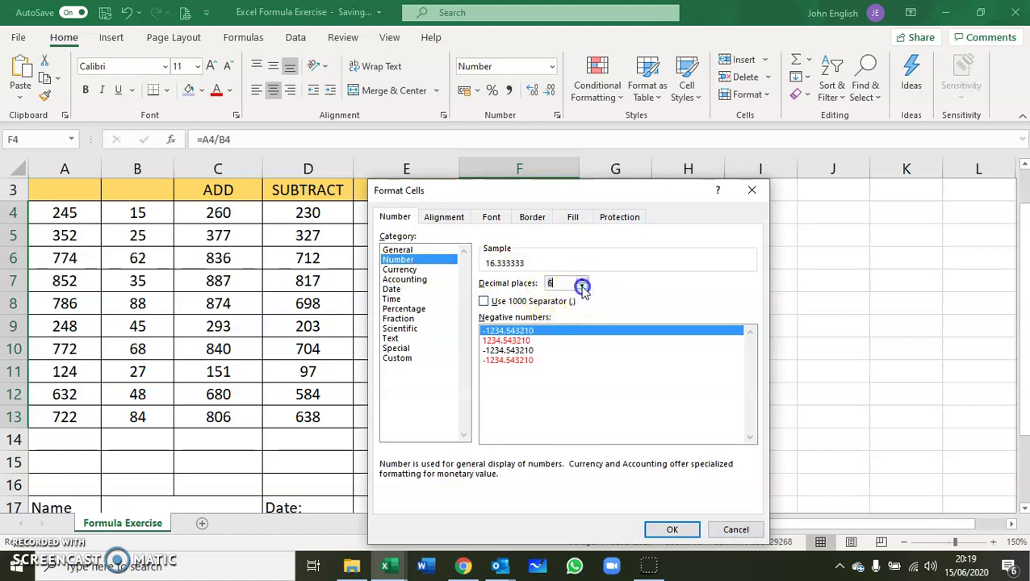
left_click(582, 287)
left_click(582, 287)
left_click(583, 287)
left_click(582, 287)
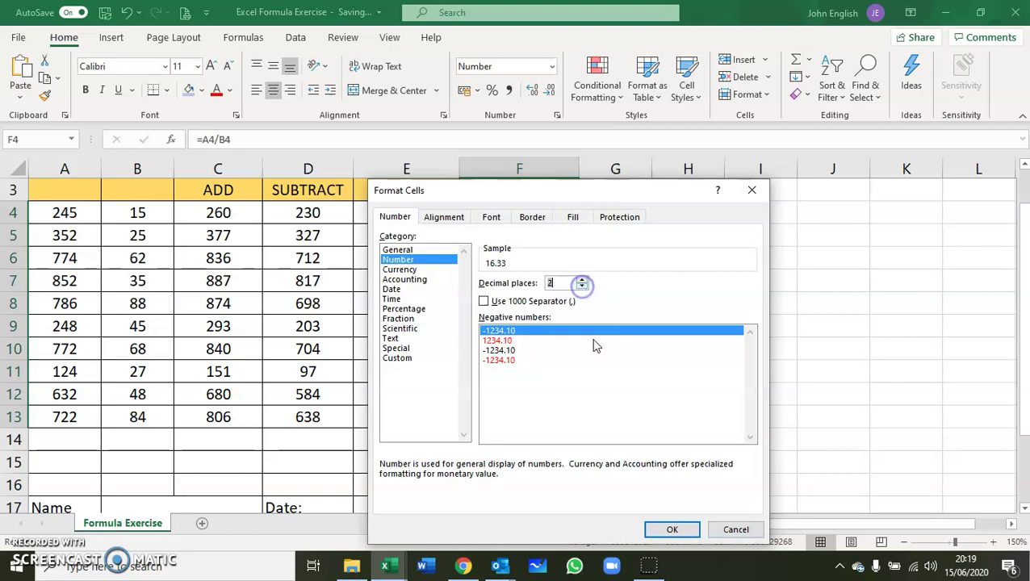
left_click(674, 530)
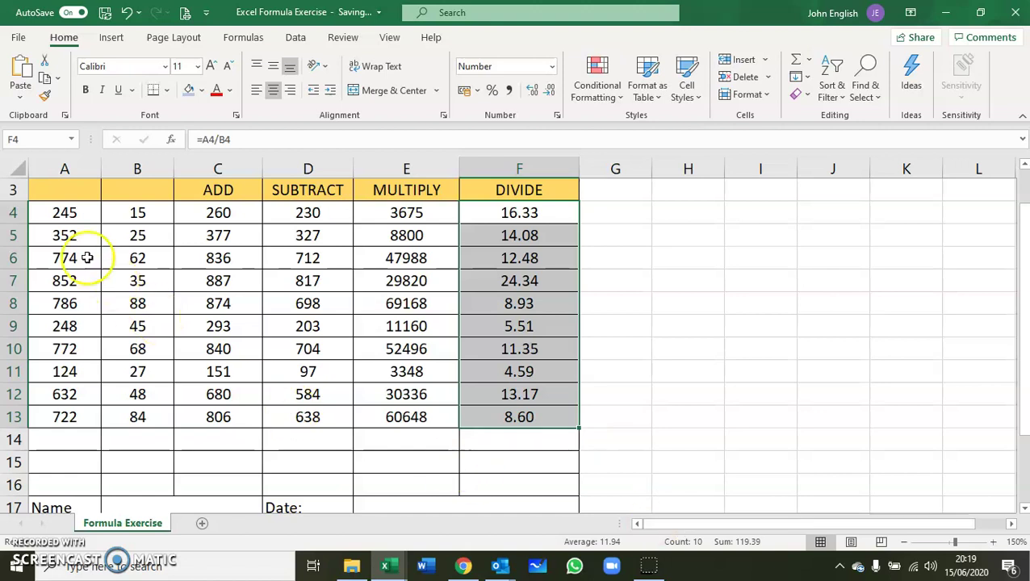
Step: Total A4:A13 with AutoSum in cell A14 and fill the sum formula across row 14 to F14
left_click(68, 212)
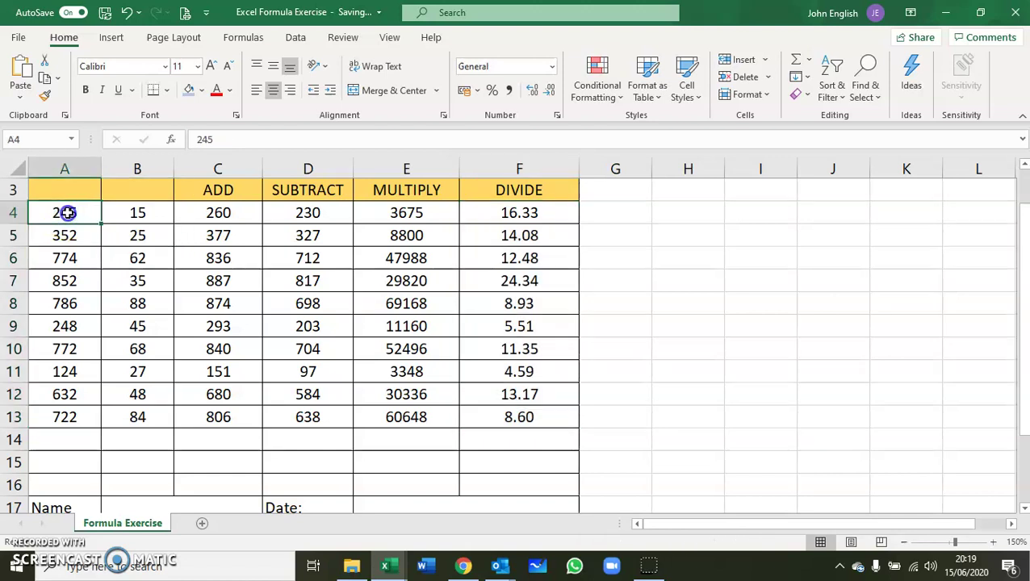
left_click_drag(68, 213, 76, 434)
left_click(798, 59)
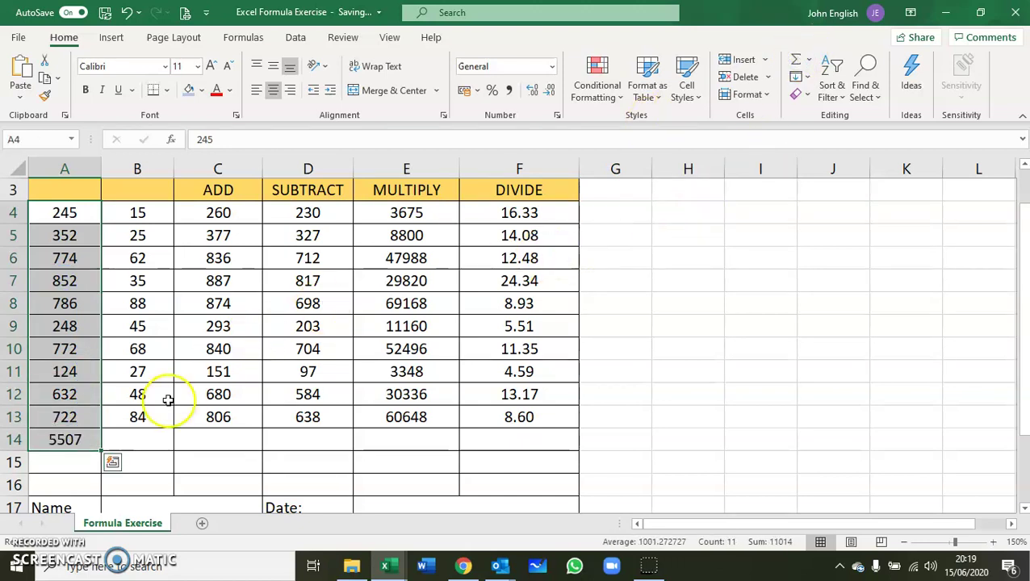
left_click(78, 438)
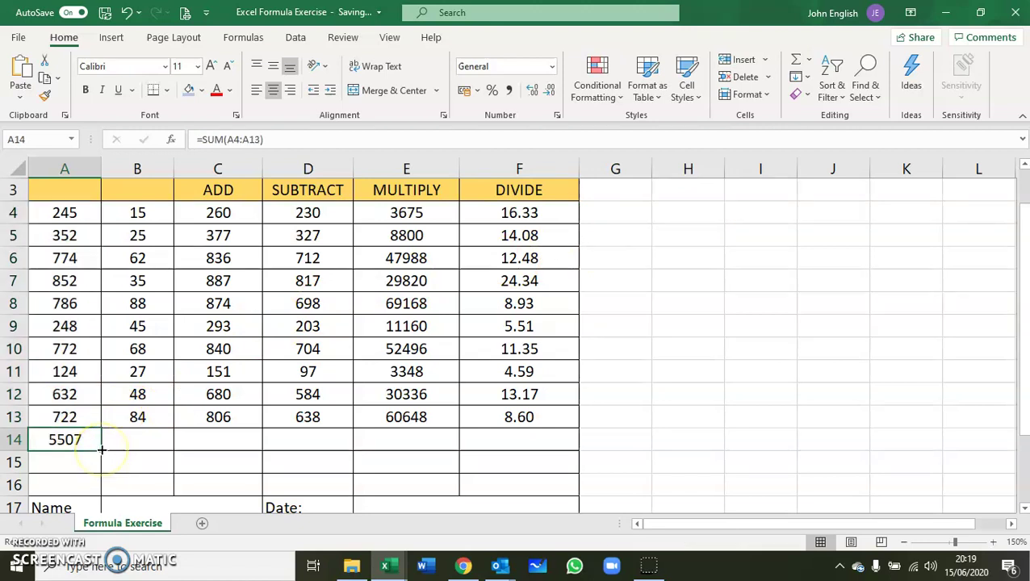
left_click_drag(101, 450, 554, 435)
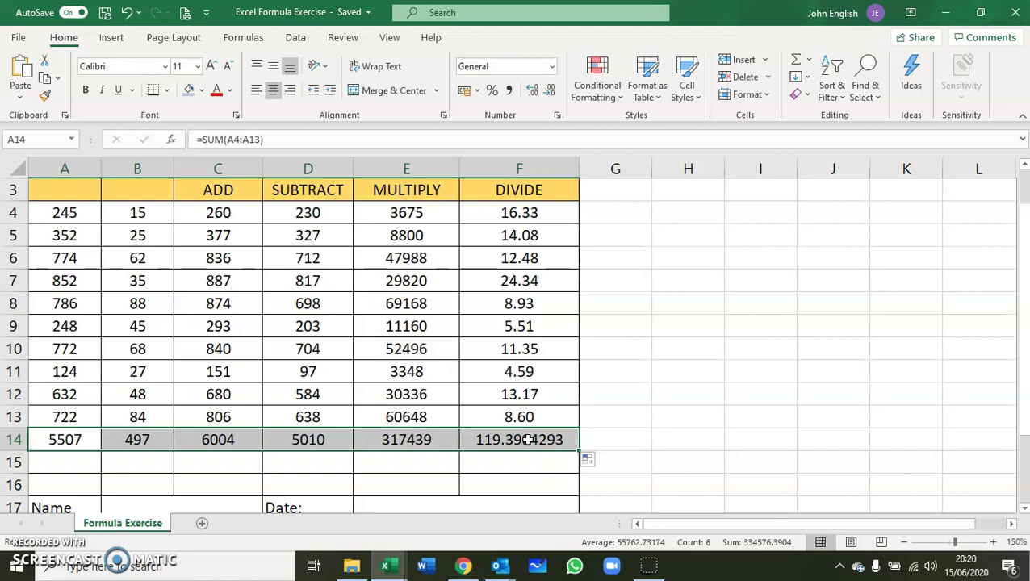
Step: Format the totals in A14:F14 as Number with 2 decimal places
right_click(527, 440)
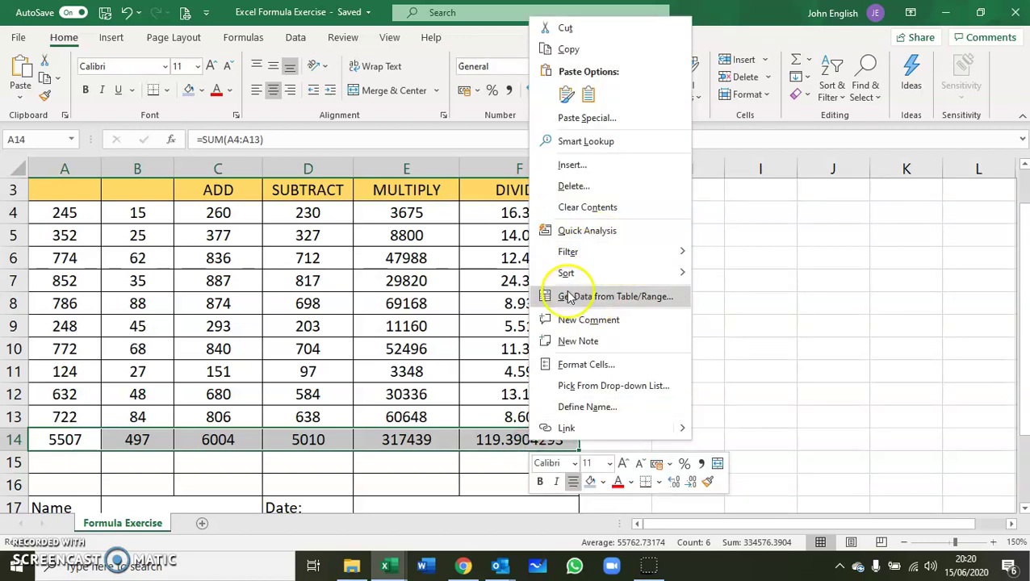
left_click(575, 365)
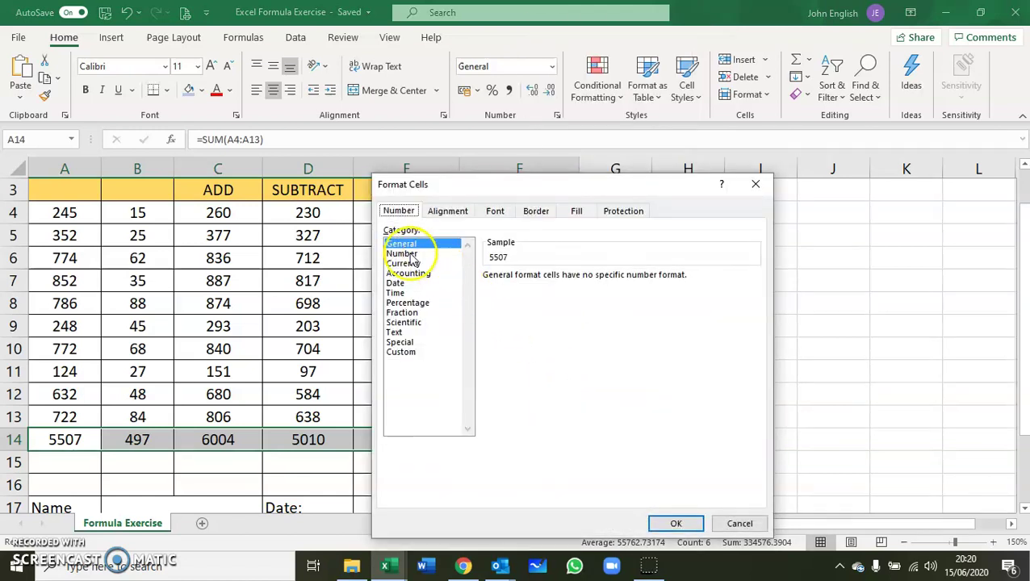
left_click(402, 254)
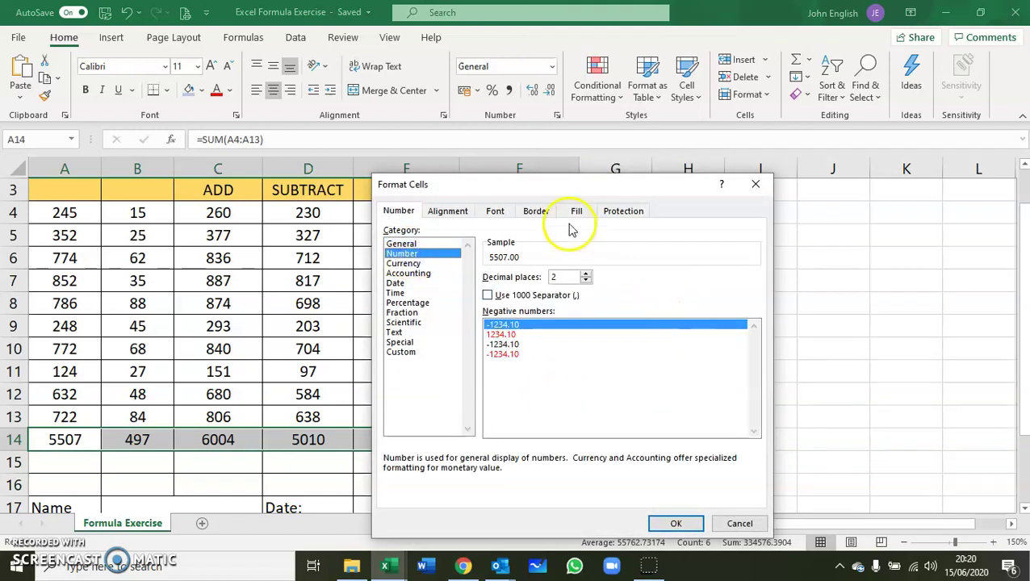
left_click(681, 524)
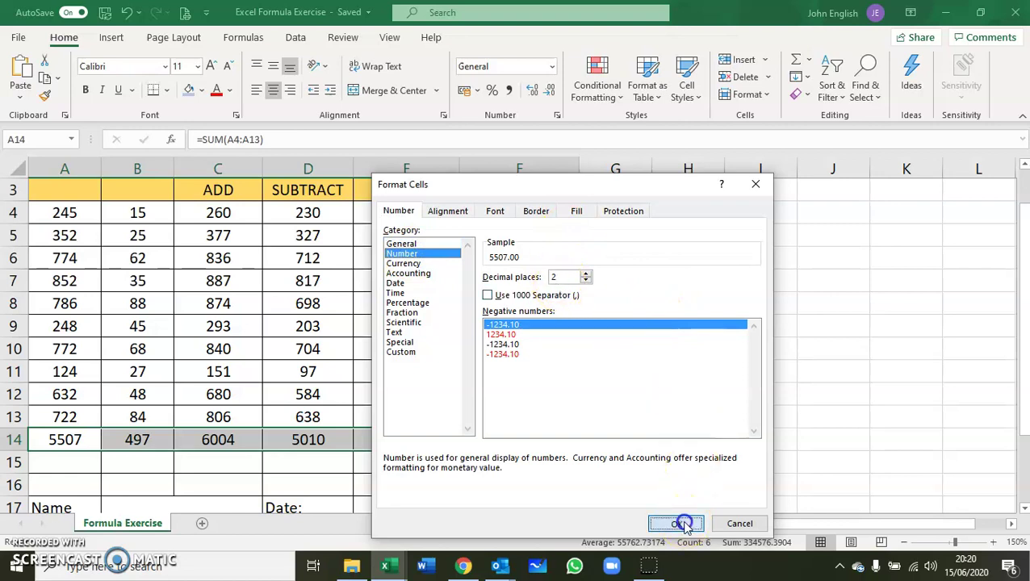
left_click(863, 412)
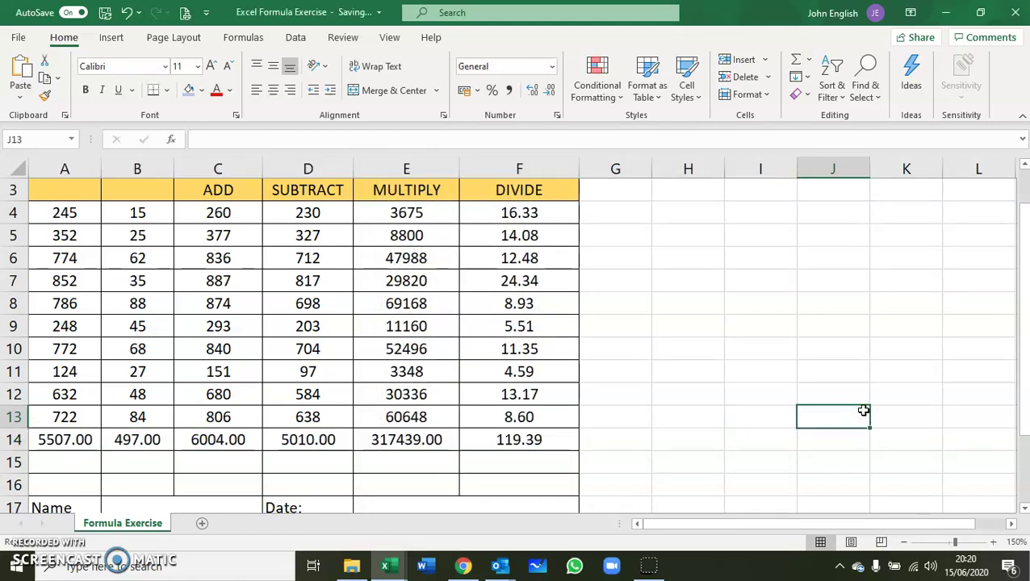